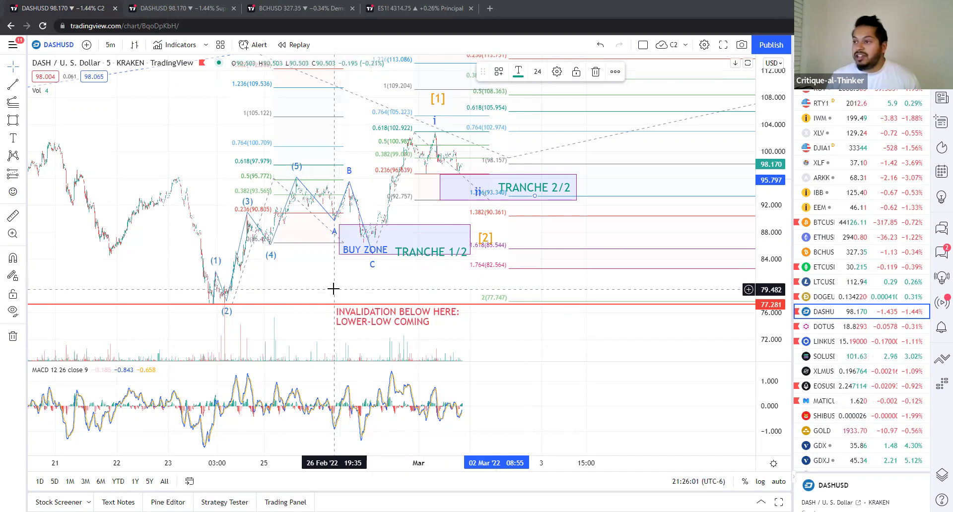
# Step: Pan and rescale the chart to frame the (5)-A-B-C wave pattern and recent price action
pyautogui.moveTo(303, 278); pyautogui.dragTo(278, 269)
pyautogui.moveTo(772, 184); pyautogui.dragTo(773, 171)
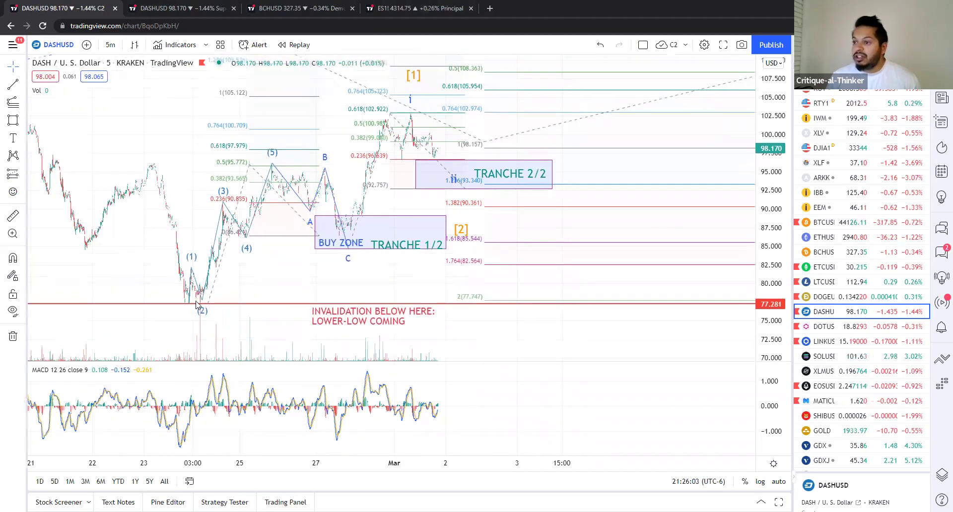
pyautogui.click(274, 164)
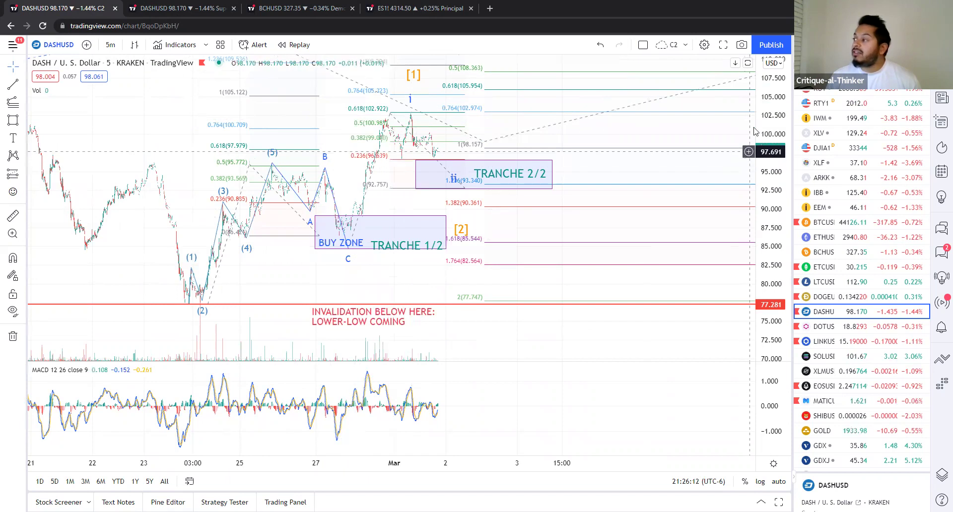
pyautogui.moveTo(777, 106); pyautogui.dragTo(778, 147)
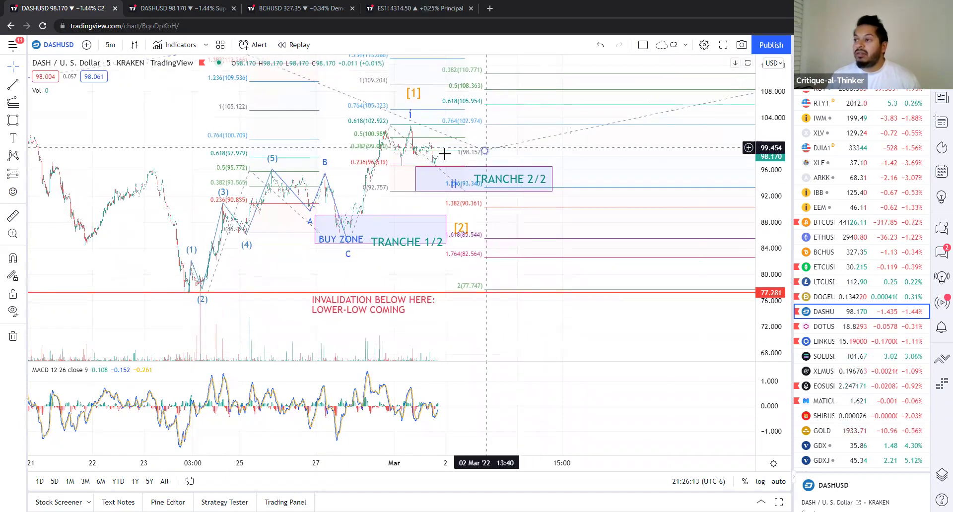
pyautogui.moveTo(336, 260); pyautogui.dragTo(327, 278)
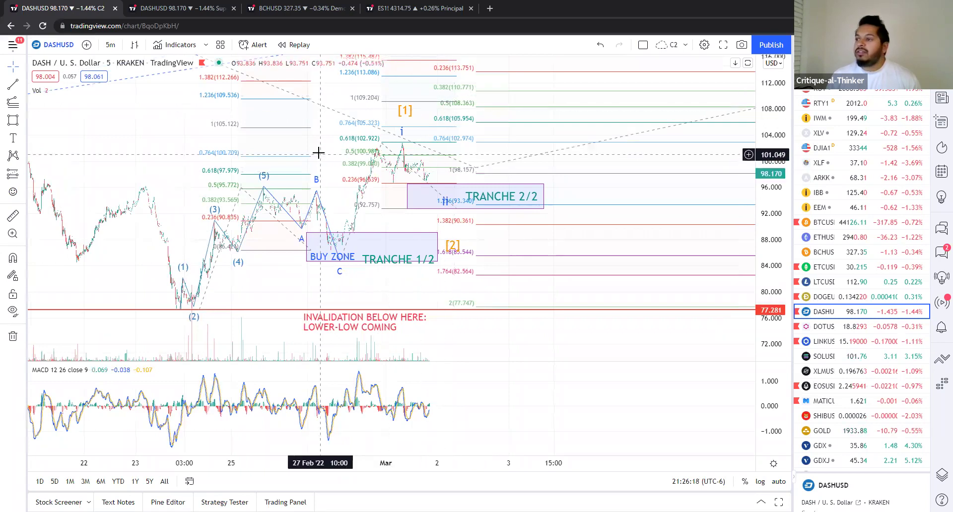
pyautogui.scroll(2, 323, 145)
pyautogui.moveTo(345, 152); pyautogui.dragTo(394, 164)
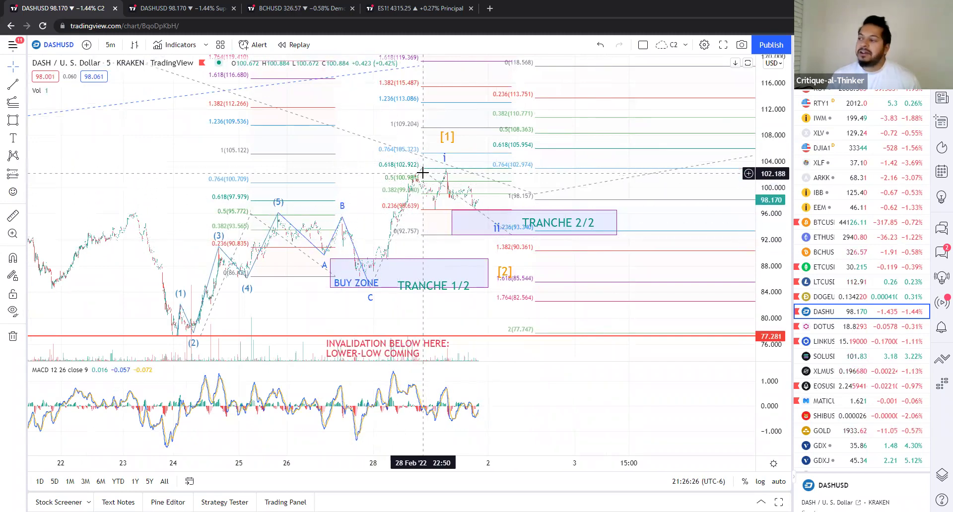
# Step: Nudge the orange [2] label left and down onto the 1.618 (85.544) level beside TRANCHE 1/2
pyautogui.click(458, 145)
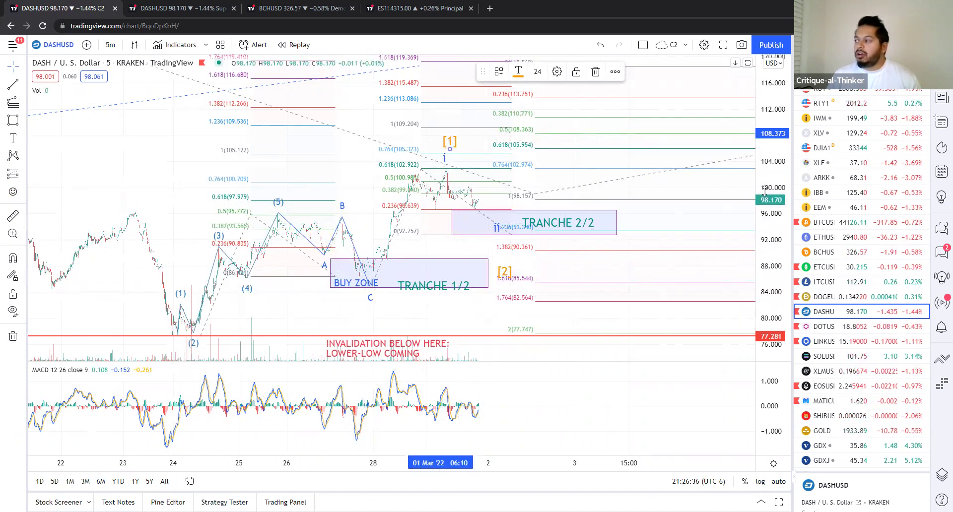
pyautogui.scroll(3, 374, 225)
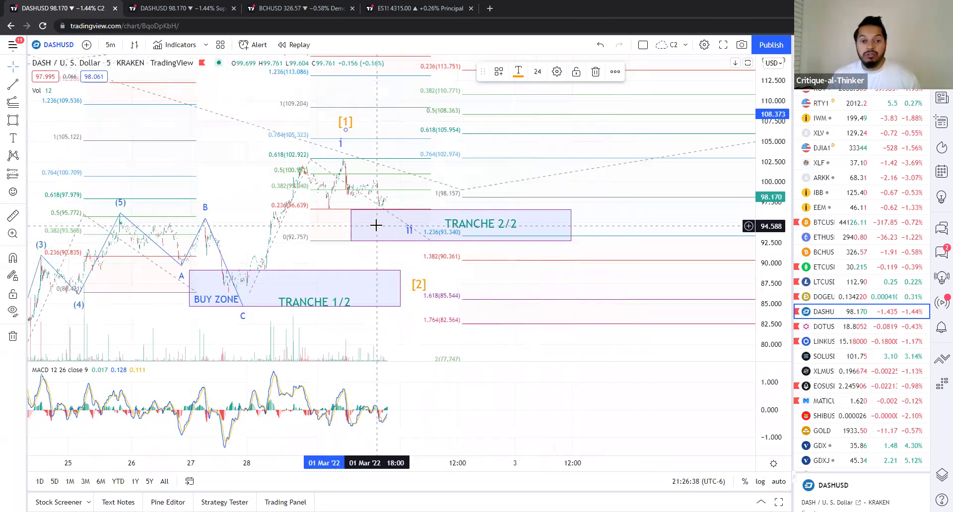
pyautogui.moveTo(338, 264); pyautogui.dragTo(382, 263)
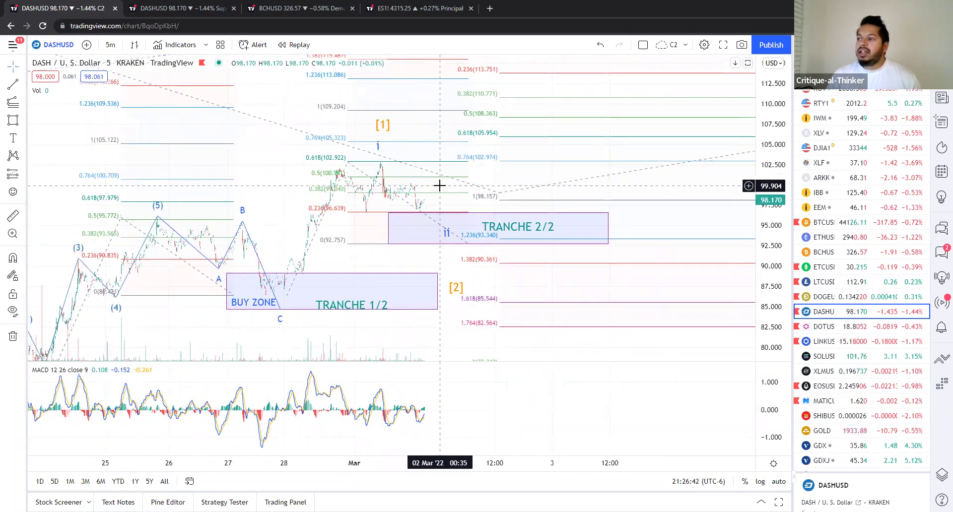
pyautogui.click(426, 220)
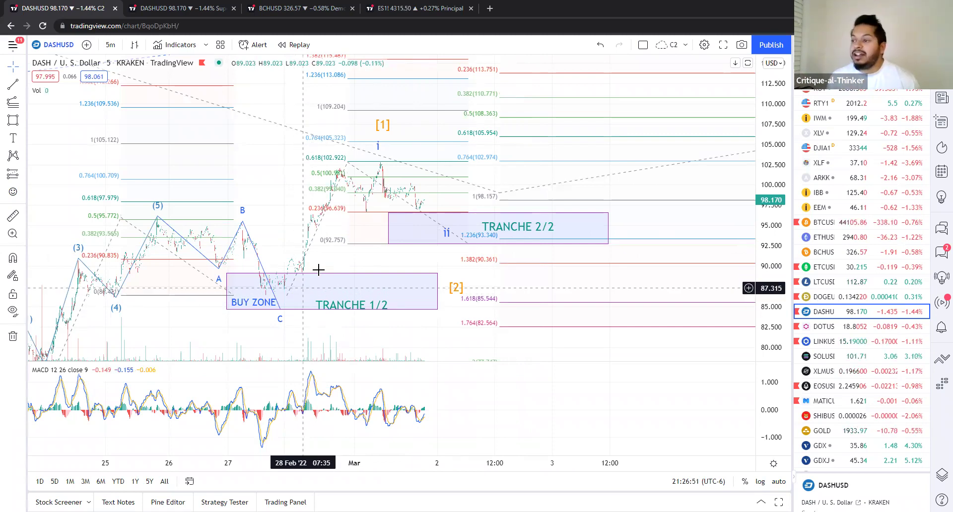
pyautogui.moveTo(319, 270); pyautogui.dragTo(398, 239)
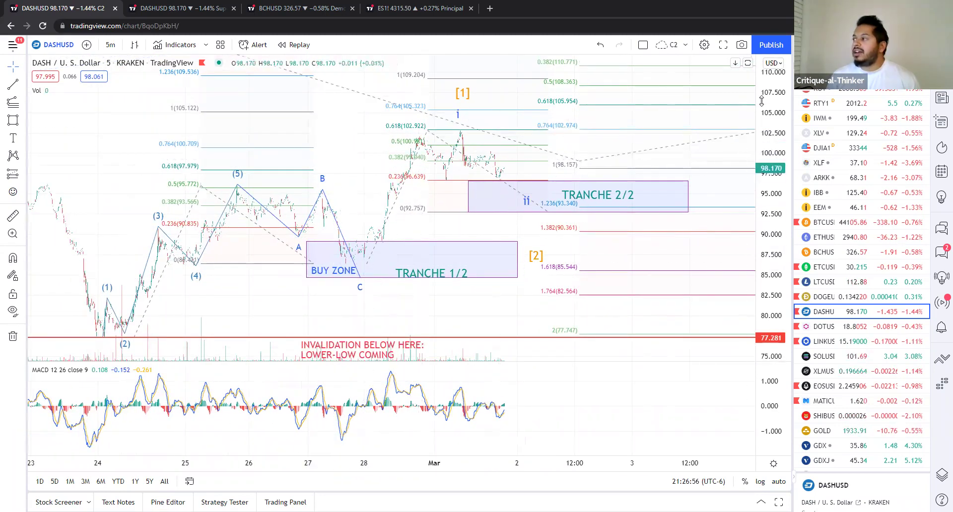
pyautogui.moveTo(765, 111); pyautogui.dragTo(765, 137)
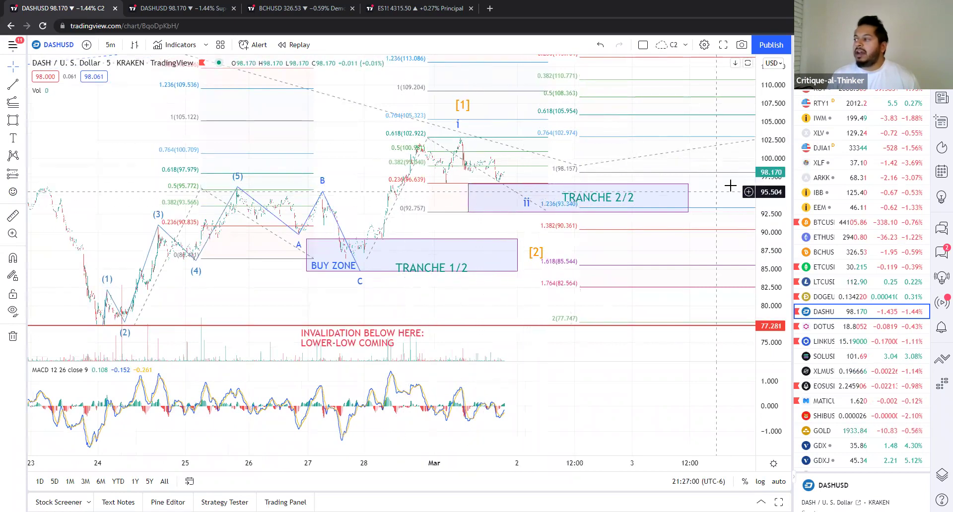
pyautogui.moveTo(583, 201); pyautogui.dragTo(569, 214)
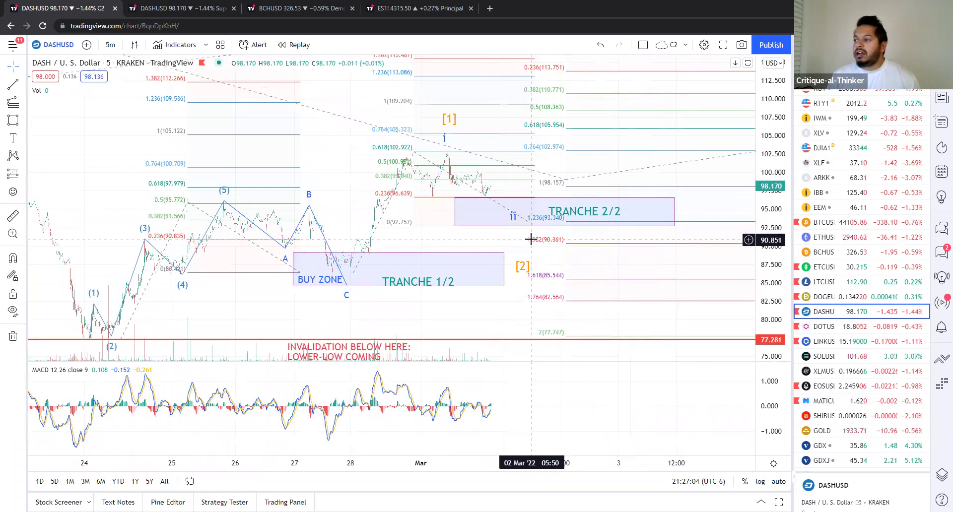
pyautogui.click(536, 267)
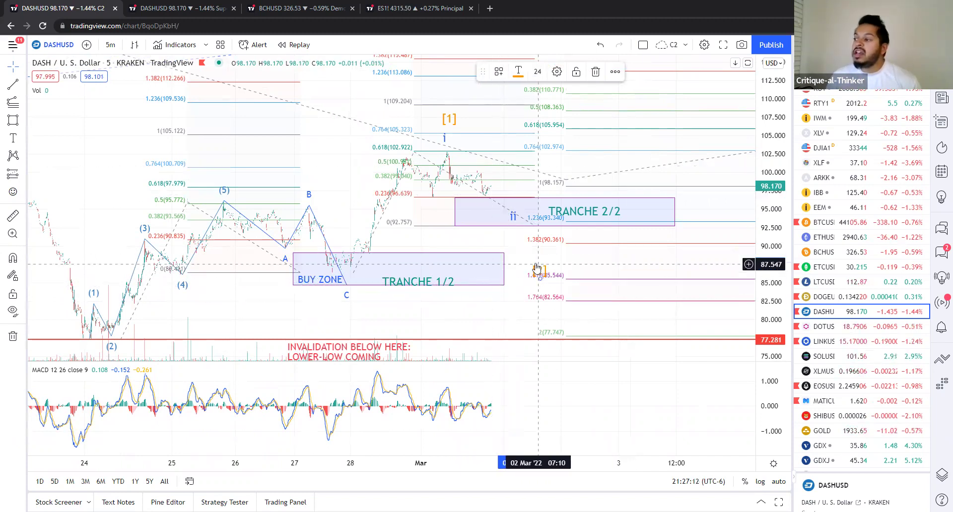
pyautogui.moveTo(537, 267); pyautogui.dragTo(527, 273)
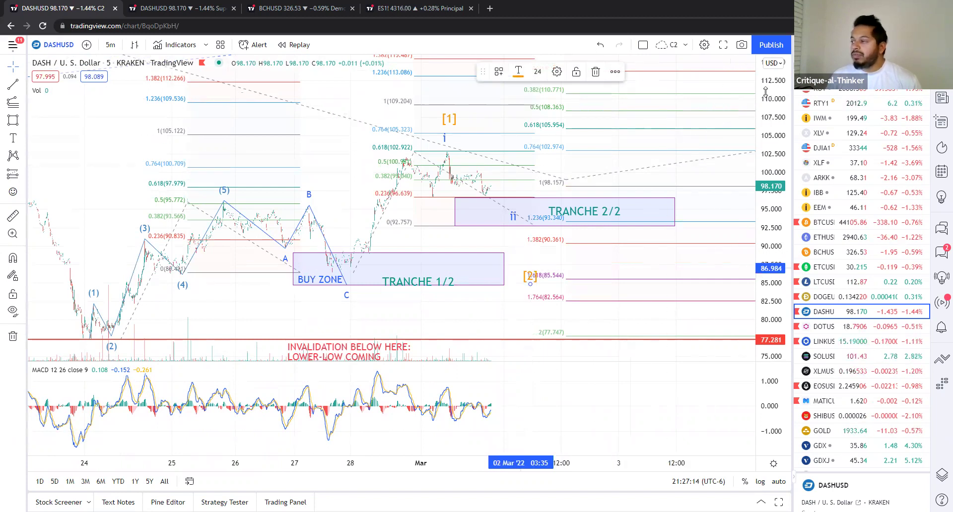
pyautogui.moveTo(766, 92); pyautogui.dragTo(768, 136)
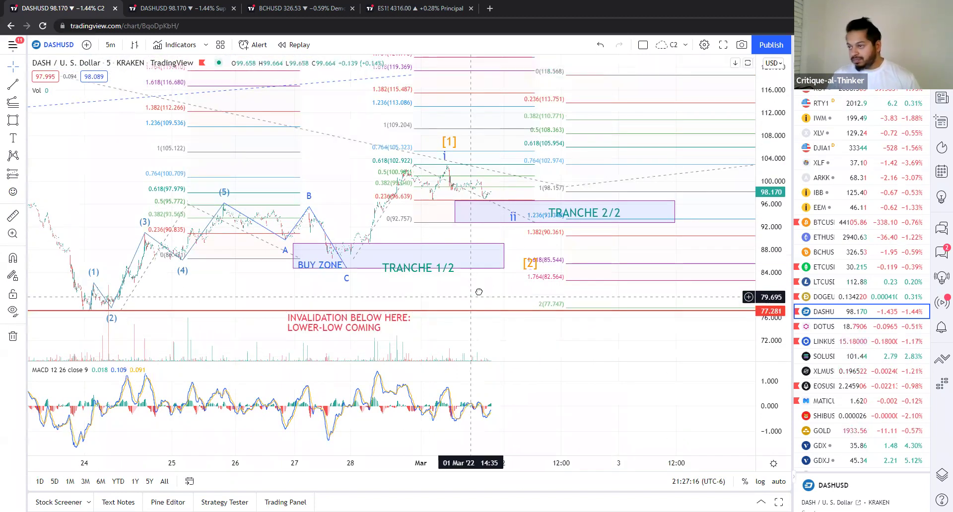
pyautogui.moveTo(479, 292); pyautogui.dragTo(496, 280)
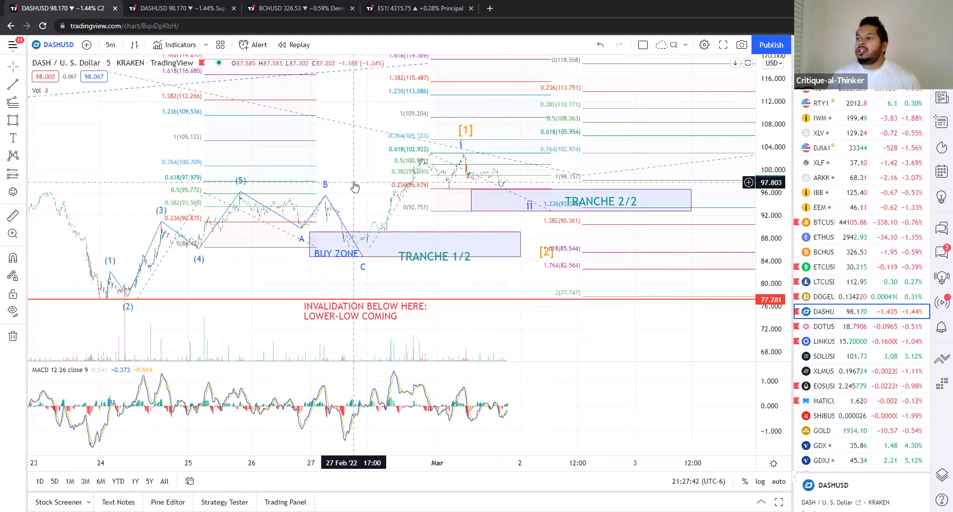
# Step: Change the DASH/USD chart interval from 5 minutes to 30 minutes
pyautogui.scroll(-2, 350, 149)
pyautogui.click(111, 44)
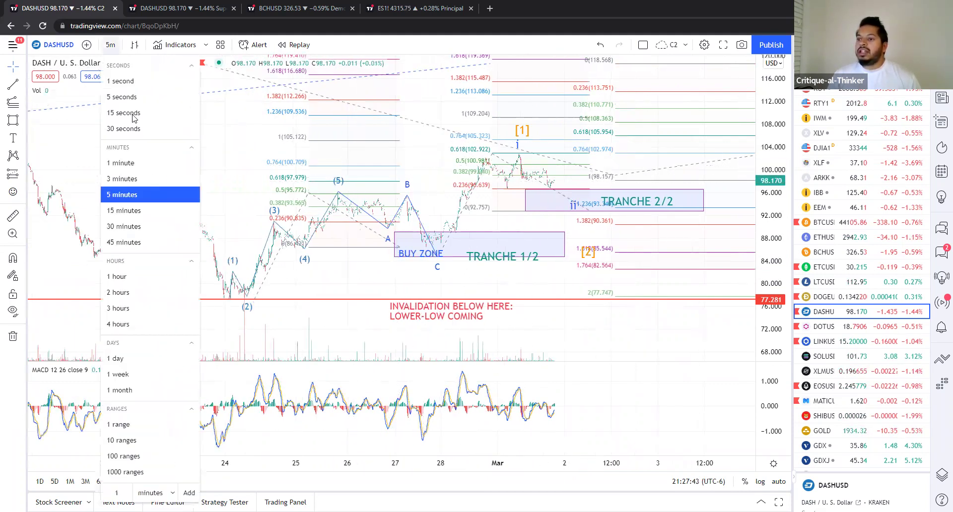
pyautogui.click(136, 226)
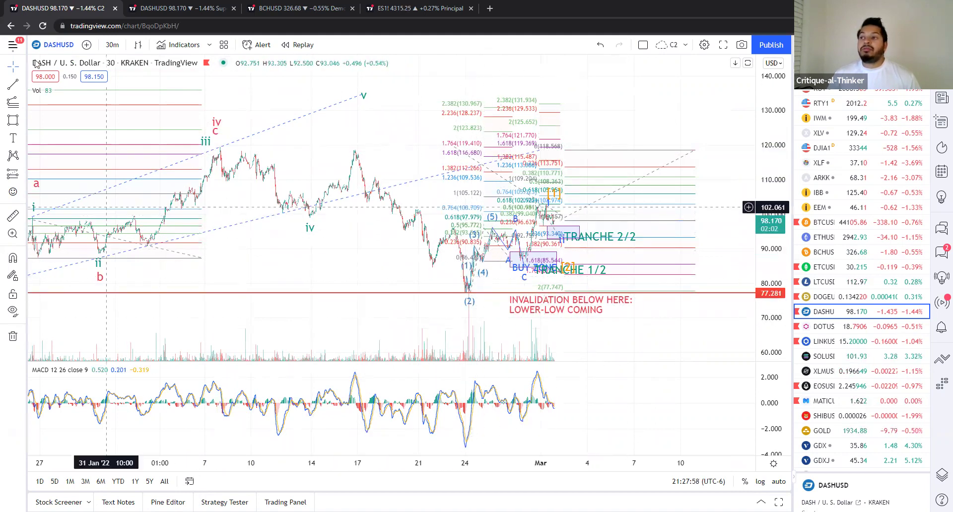
# Step: Switch to the daily DASH/USD chart and bring the 2014–2020 price history into view
pyautogui.click(185, 6)
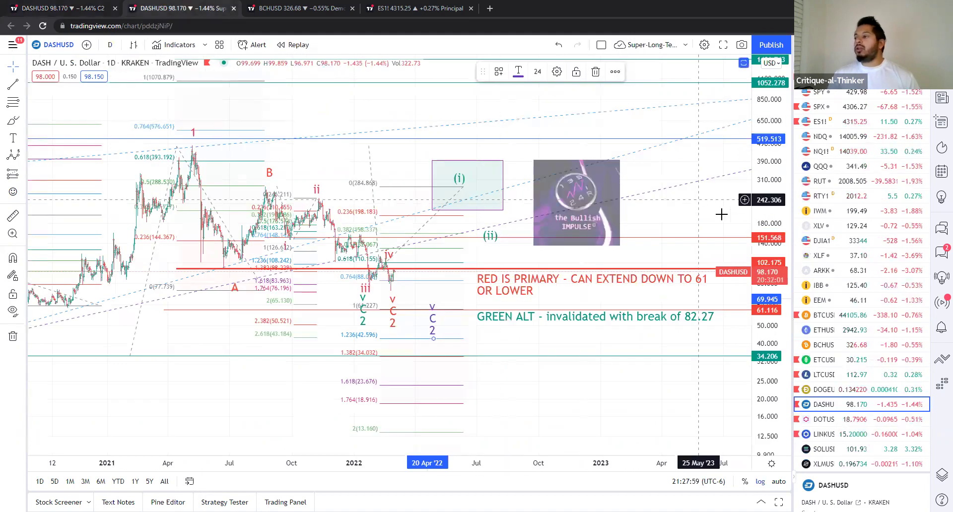
pyautogui.moveTo(694, 225); pyautogui.dragTo(724, 212)
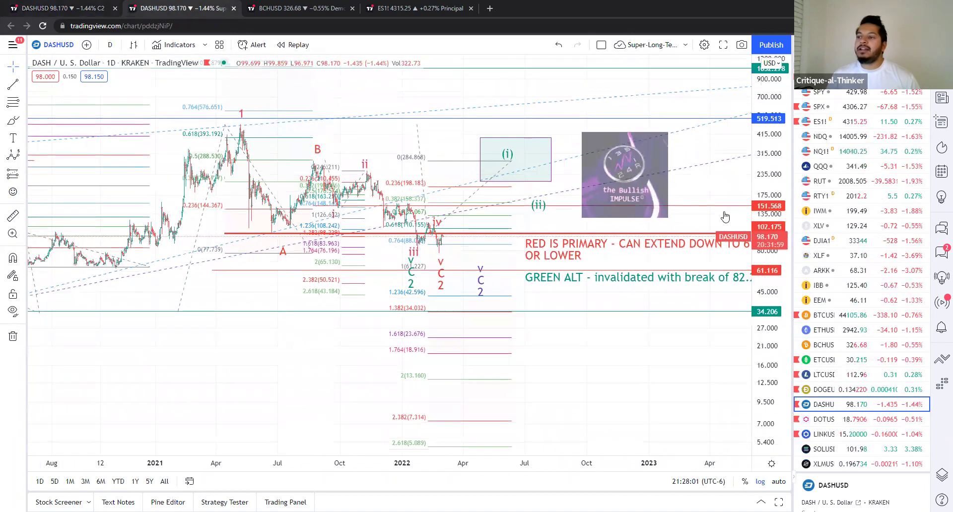
pyautogui.scroll(-3, 242, 357)
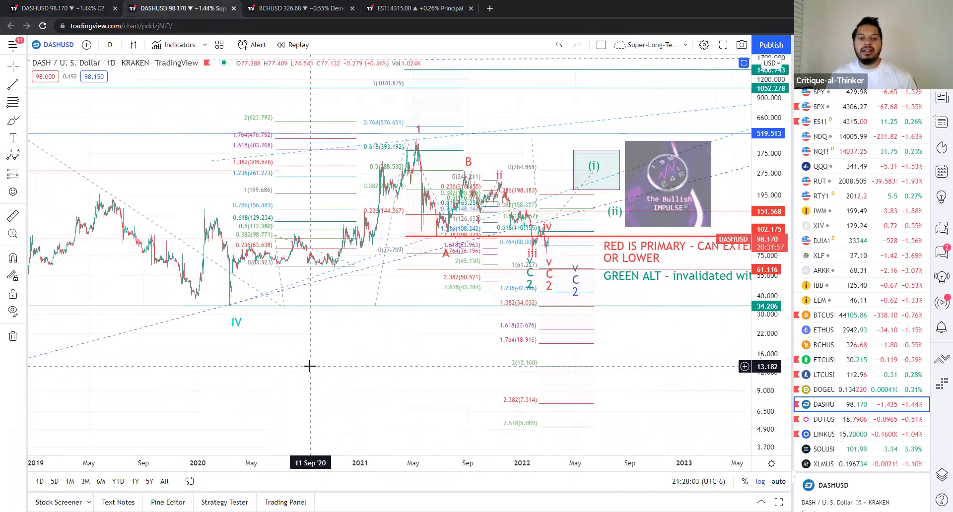
pyautogui.scroll(-4, 277, 373)
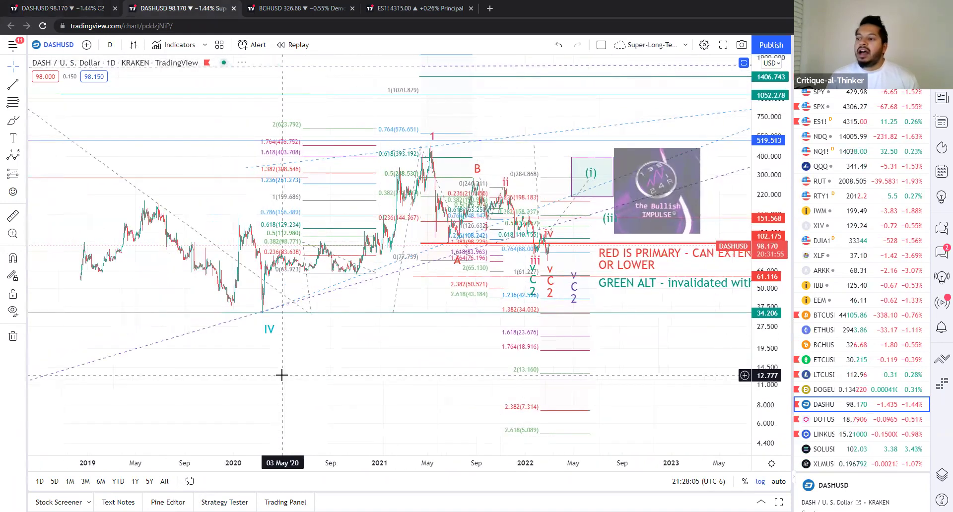
pyautogui.scroll(1, 355, 383)
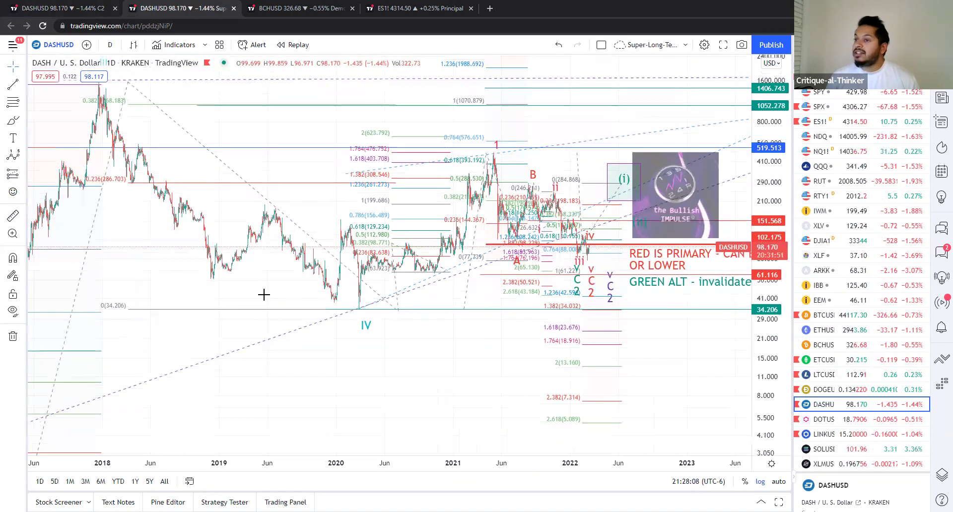
pyautogui.scroll(-3, 298, 288)
pyautogui.moveTo(534, 348); pyautogui.dragTo(398, 397)
pyautogui.moveTo(760, 264); pyautogui.dragTo(759, 213)
# Step: Zoom the time axis until the MACD 12 26 close 9 pane shows beneath the price
pyautogui.scroll(3, 298, 175)
pyautogui.scroll(1, 298, 175)
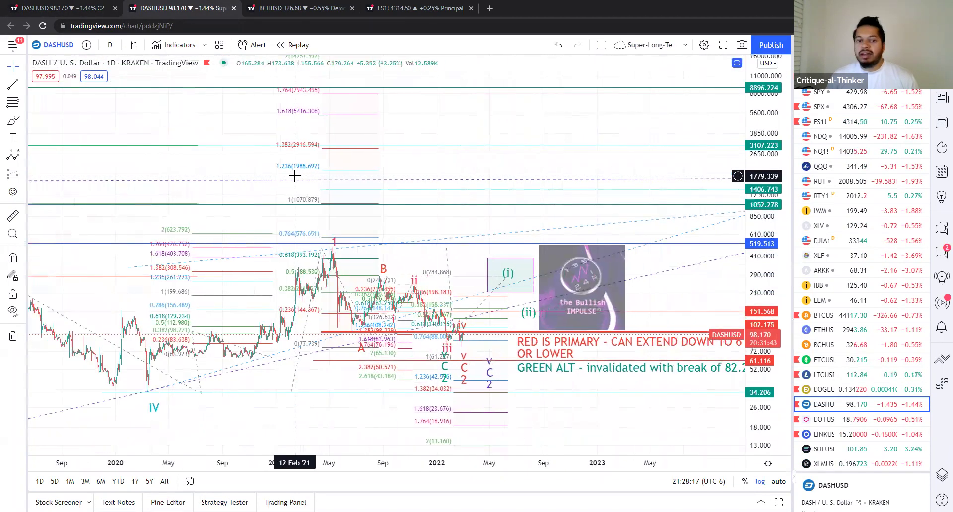
pyautogui.moveTo(418, 229); pyautogui.dragTo(541, 151)
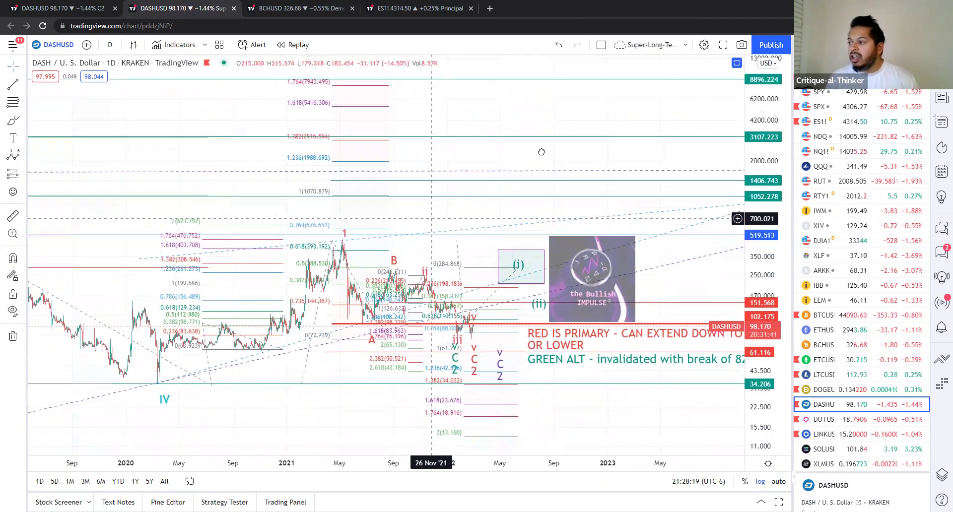
pyautogui.scroll(3, 285, 213)
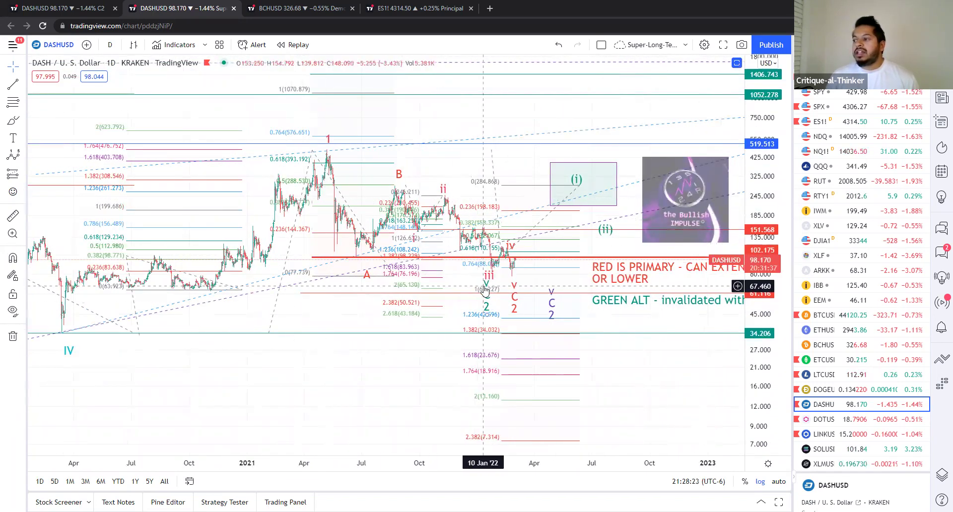
pyautogui.scroll(2, 662, 251)
pyautogui.scroll(2, 193, 126)
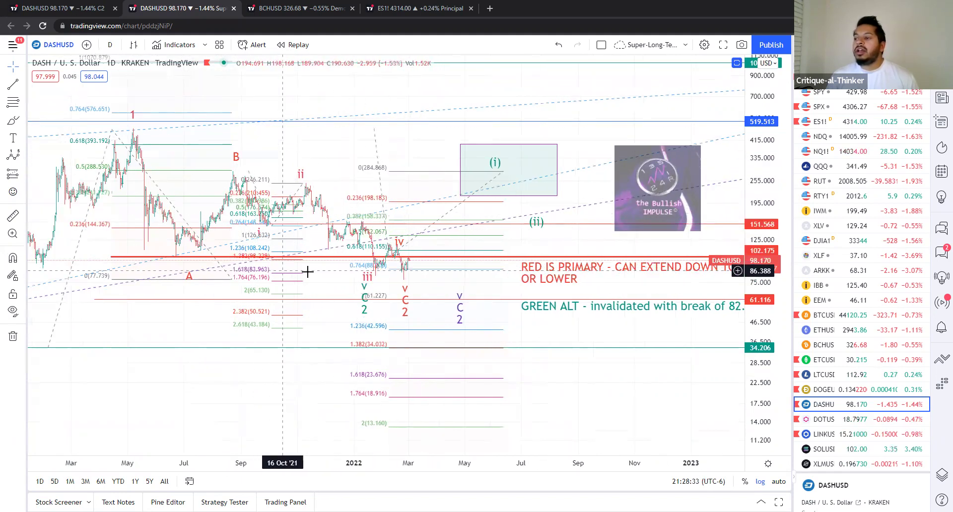
pyautogui.scroll(1, 308, 270)
pyautogui.doubleClick(304, 365)
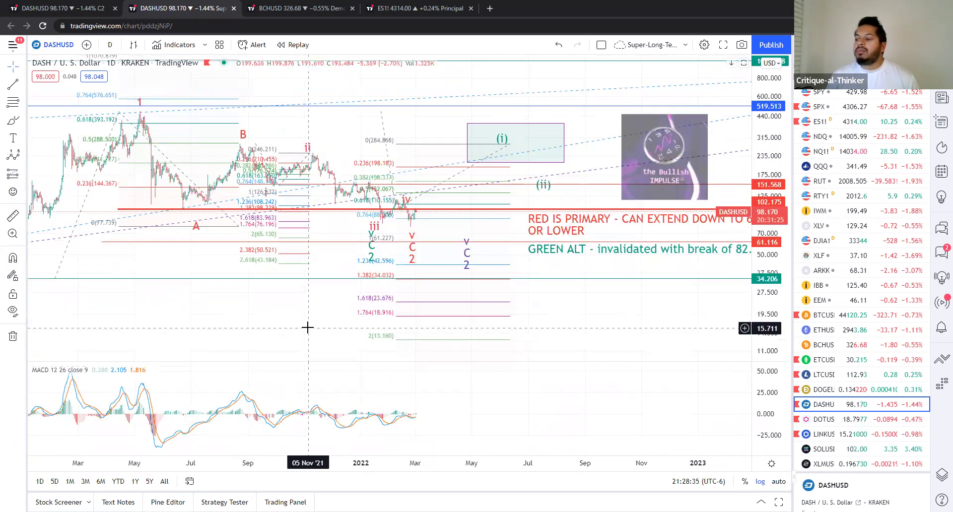
pyautogui.moveTo(308, 330); pyautogui.dragTo(117, 311)
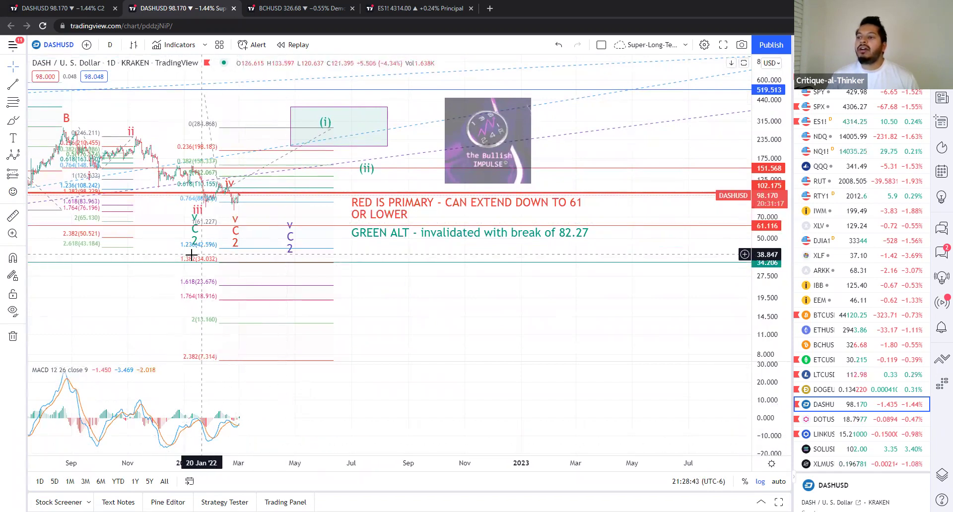
pyautogui.moveTo(164, 220); pyautogui.dragTo(531, 283)
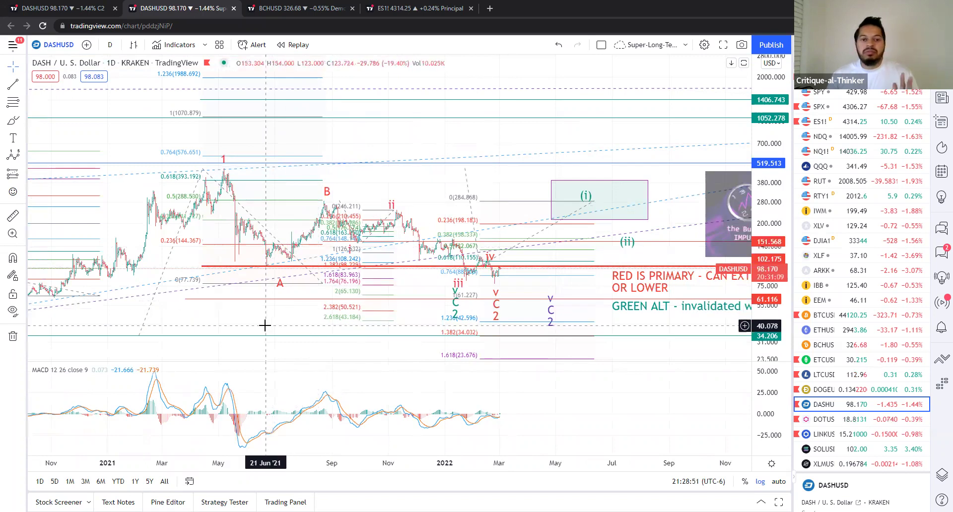
pyautogui.scroll(3, 407, 259)
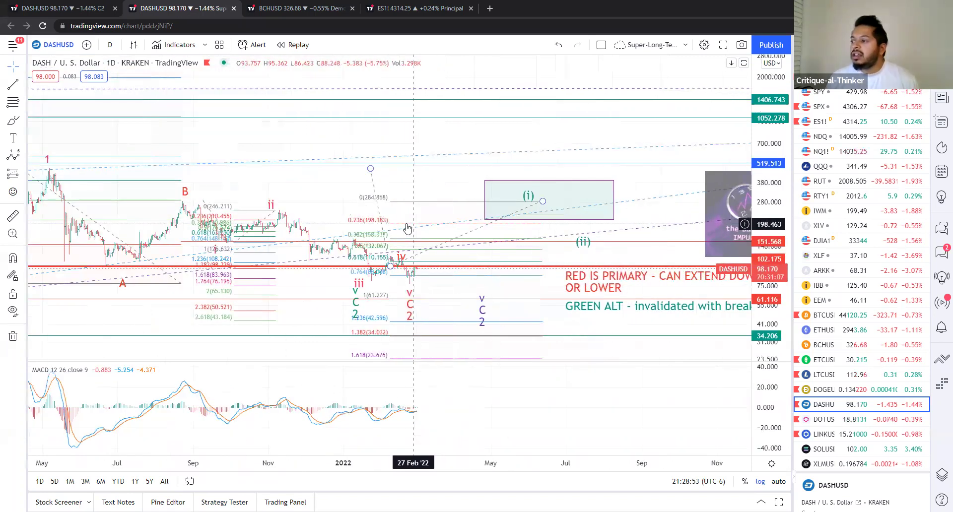
pyautogui.scroll(-2, 406, 224)
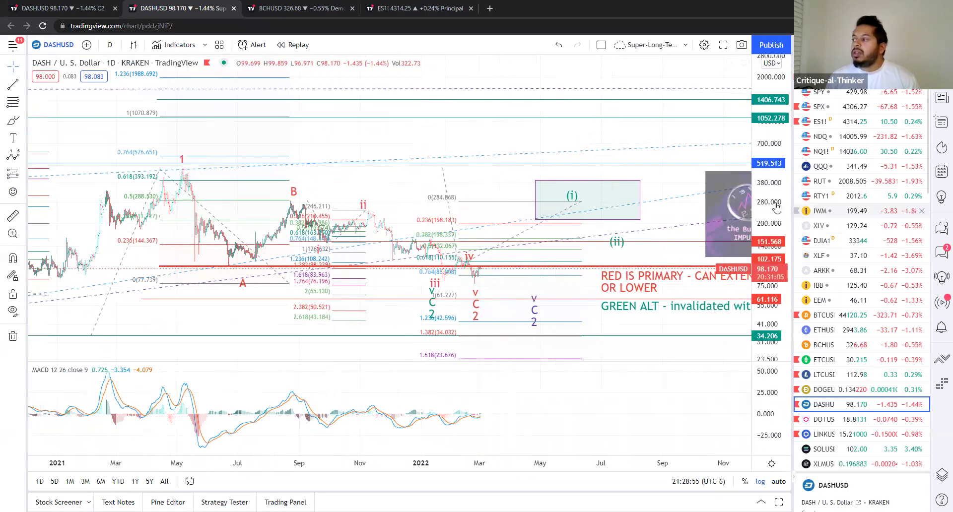
pyautogui.moveTo(571, 283); pyautogui.dragTo(528, 170)
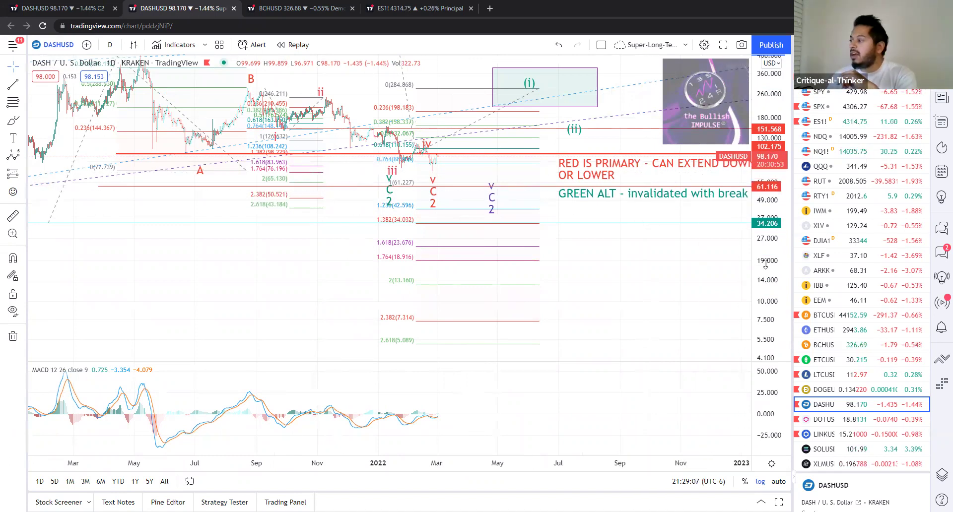
pyautogui.moveTo(776, 220); pyautogui.dragTo(592, 159)
pyautogui.moveTo(515, 153); pyautogui.dragTo(375, 265)
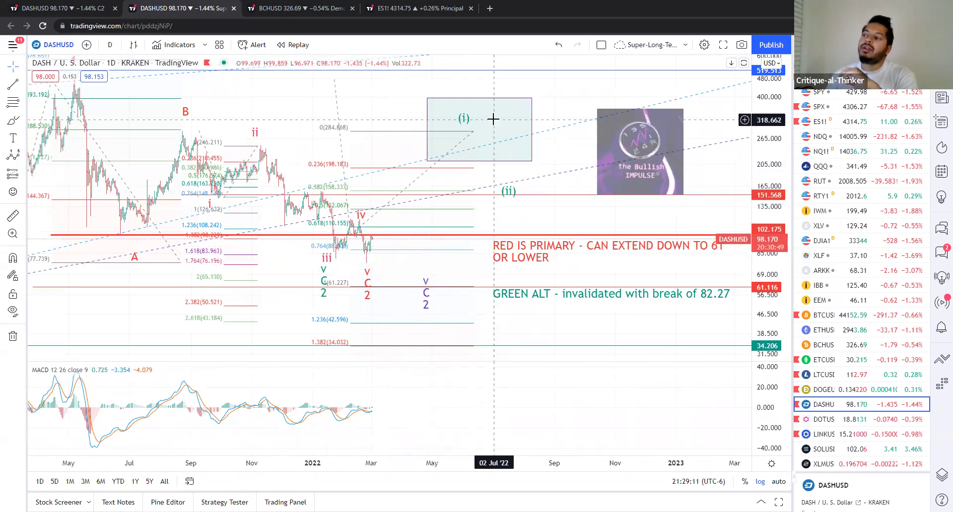
pyautogui.moveTo(763, 120); pyautogui.dragTo(765, 159)
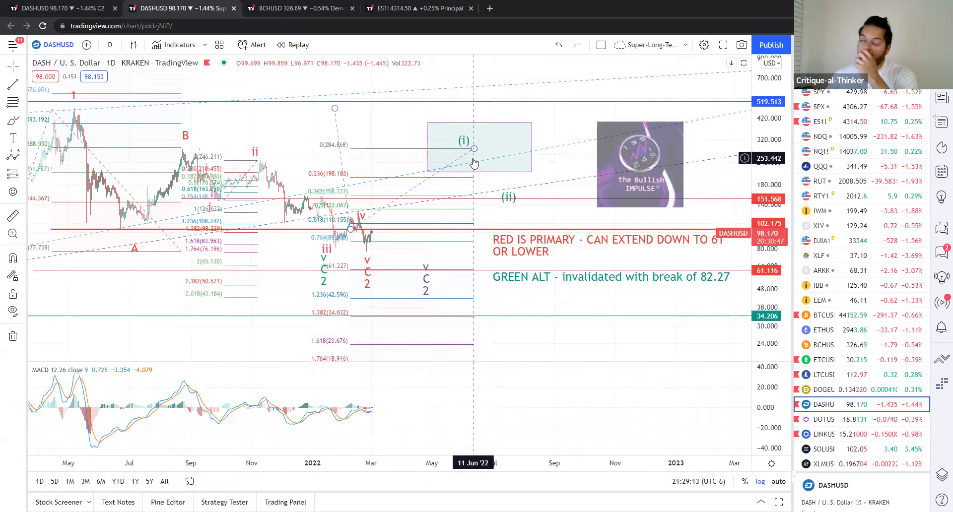
pyautogui.click(82, 7)
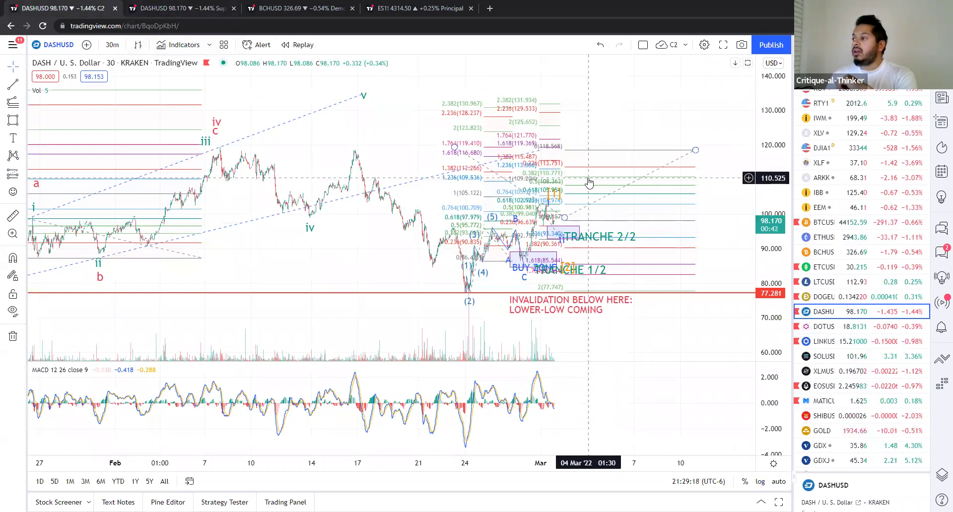
pyautogui.hotkey('ctrl', 'Tab')
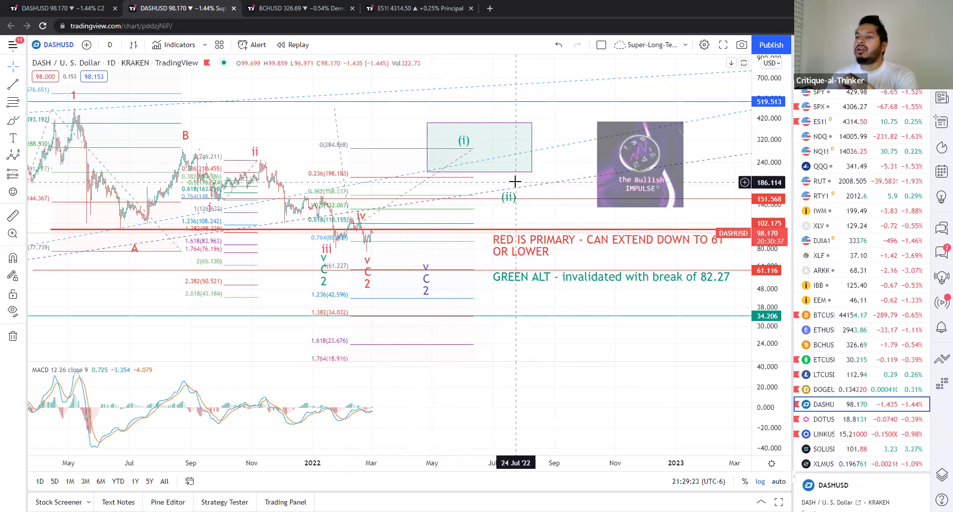
pyautogui.scroll(-2, 513, 188)
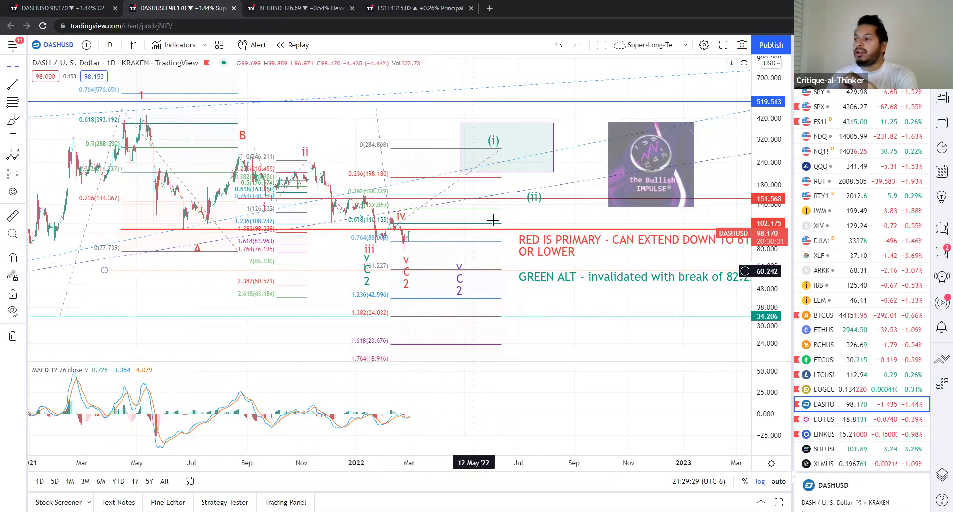
pyautogui.scroll(-3, 509, 177)
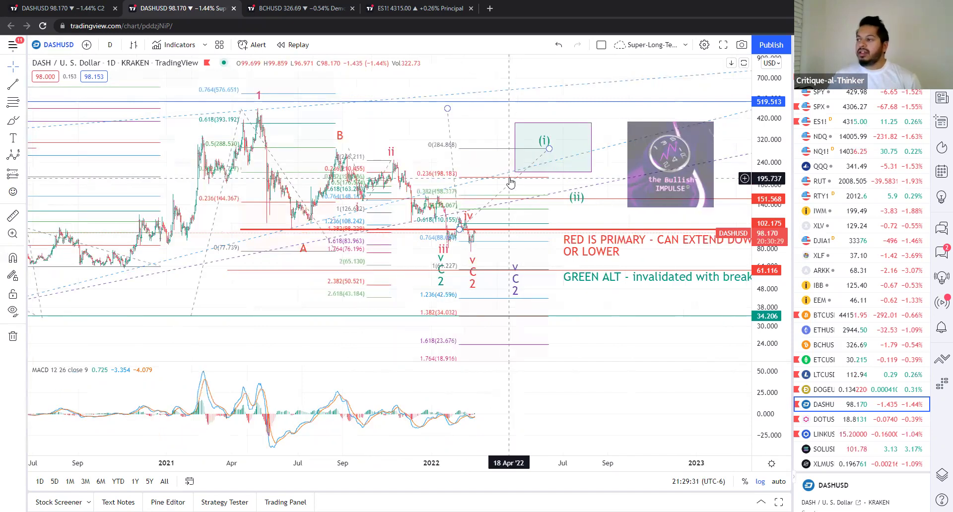
pyautogui.scroll(3, 442, 217)
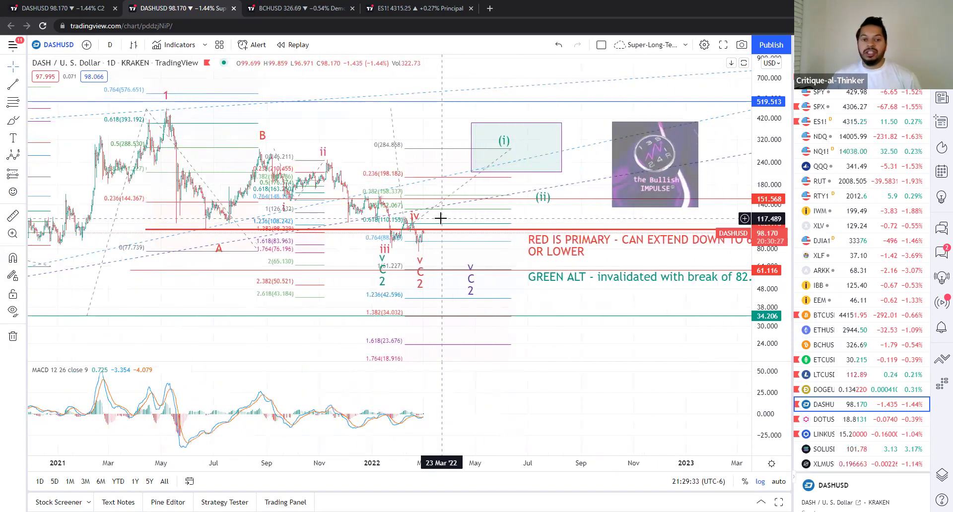
pyautogui.scroll(2, 442, 217)
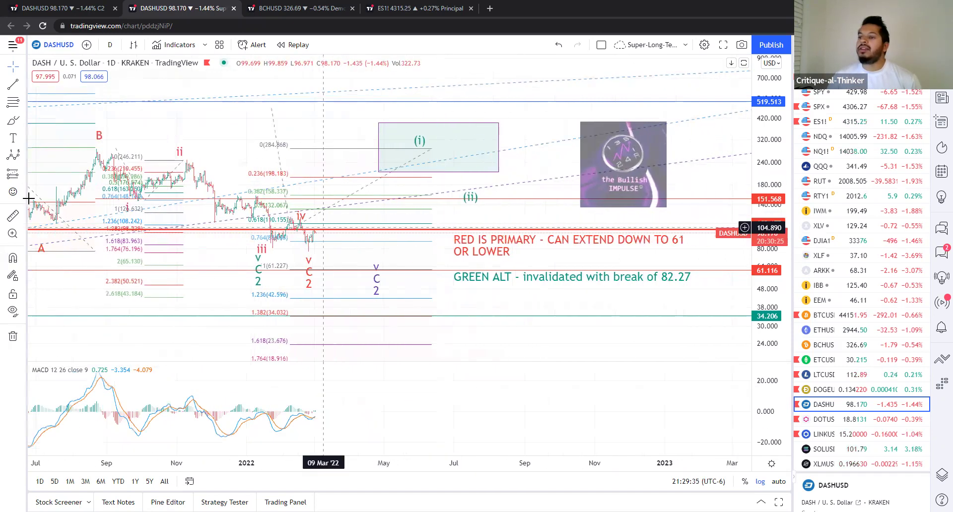
# Step: Draw a blue (0)–(5) impulse from the 23 Feb low into the (i) box, lowering point (1)
pyautogui.click(307, 252)
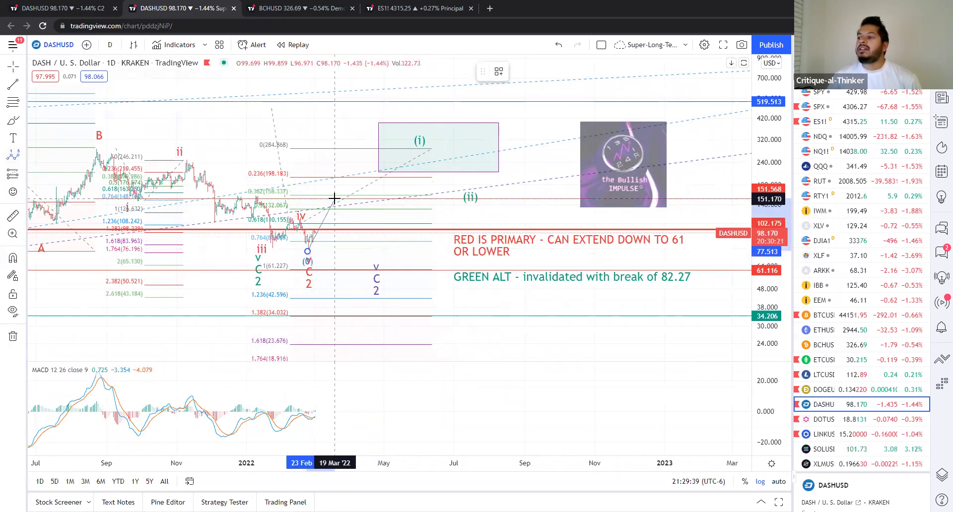
pyautogui.click(335, 196)
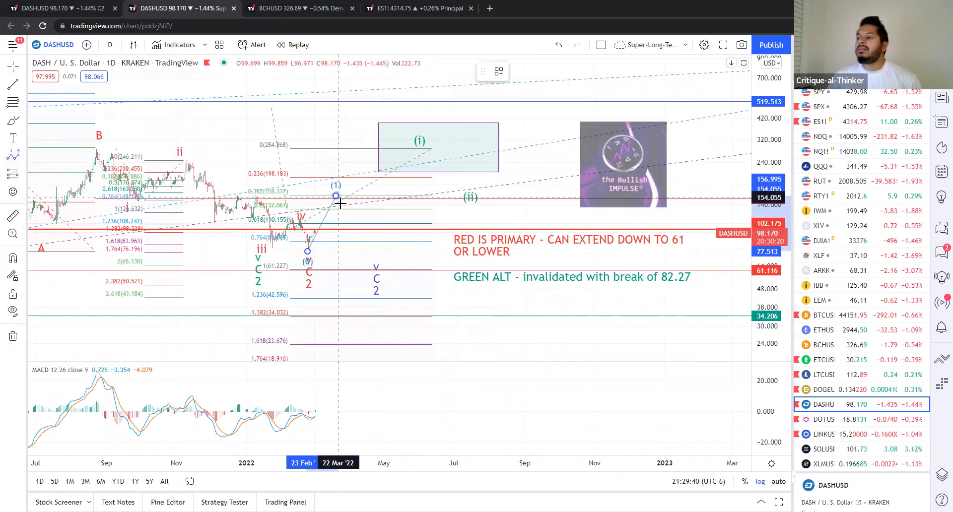
pyautogui.click(350, 227)
pyautogui.click(376, 148)
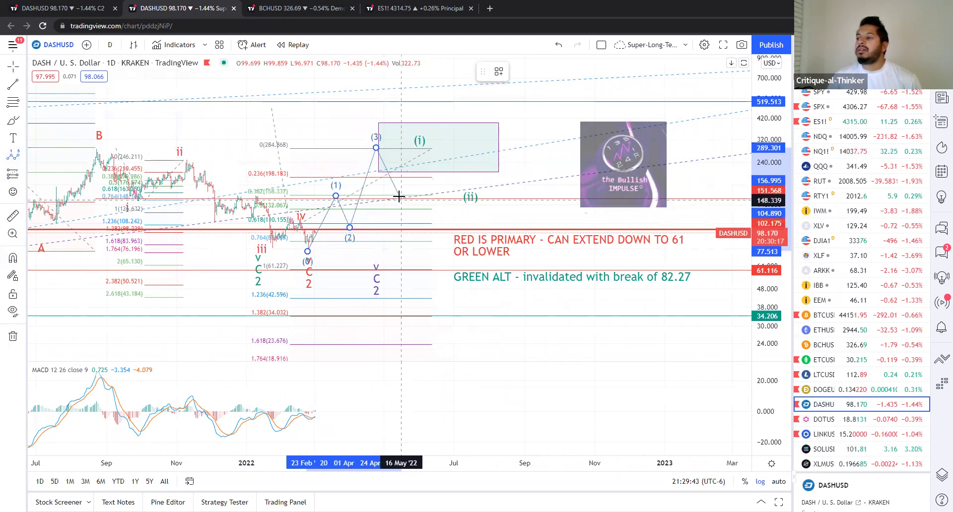
pyautogui.click(426, 183)
pyautogui.click(462, 132)
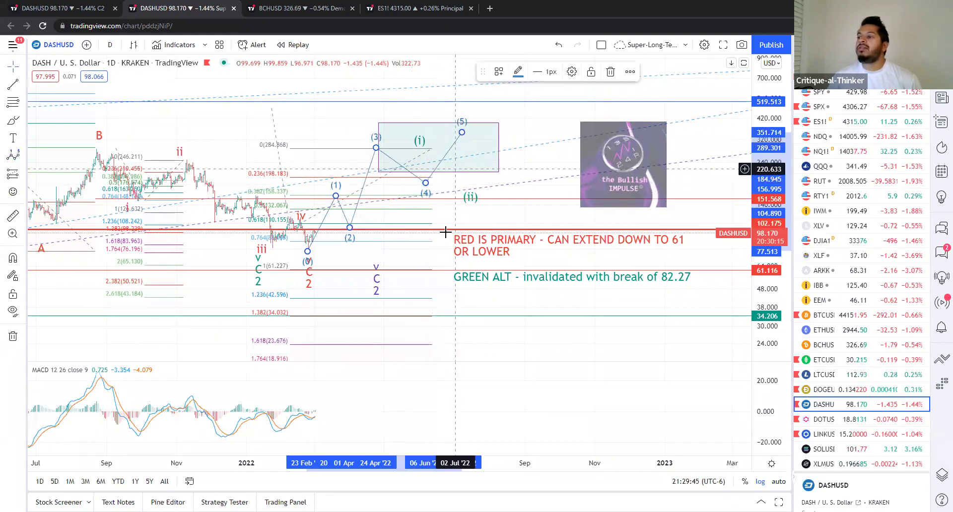
pyautogui.moveTo(336, 197); pyautogui.dragTo(336, 206)
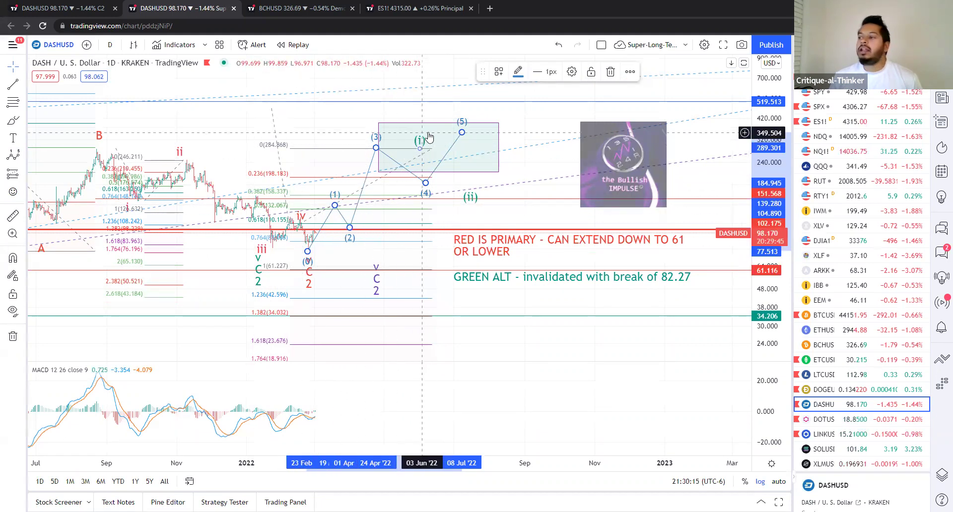
# Step: Shift the green (ii) label right of the blue path, then rescale the chart to review the levels
pyautogui.moveTo(474, 199); pyautogui.dragTo(510, 200)
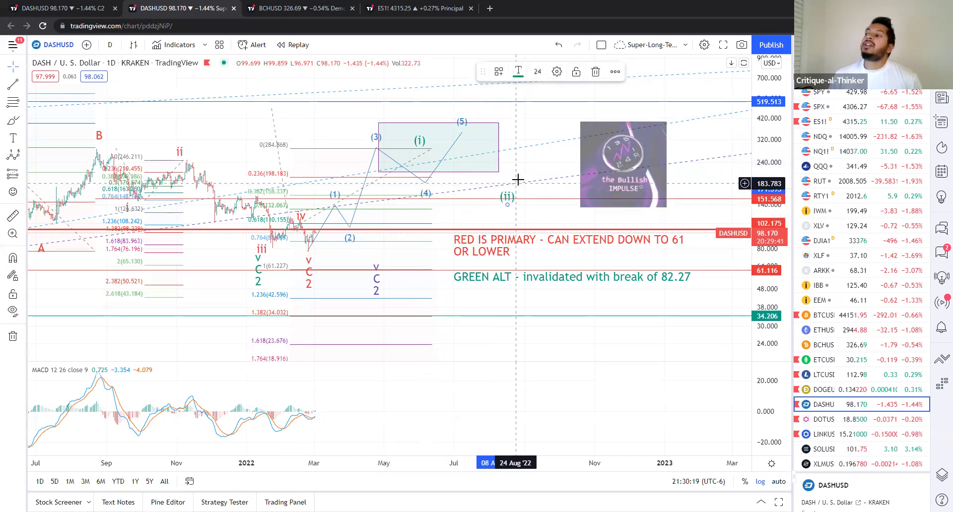
pyautogui.click(539, 134)
pyautogui.moveTo(539, 134); pyautogui.dragTo(488, 210)
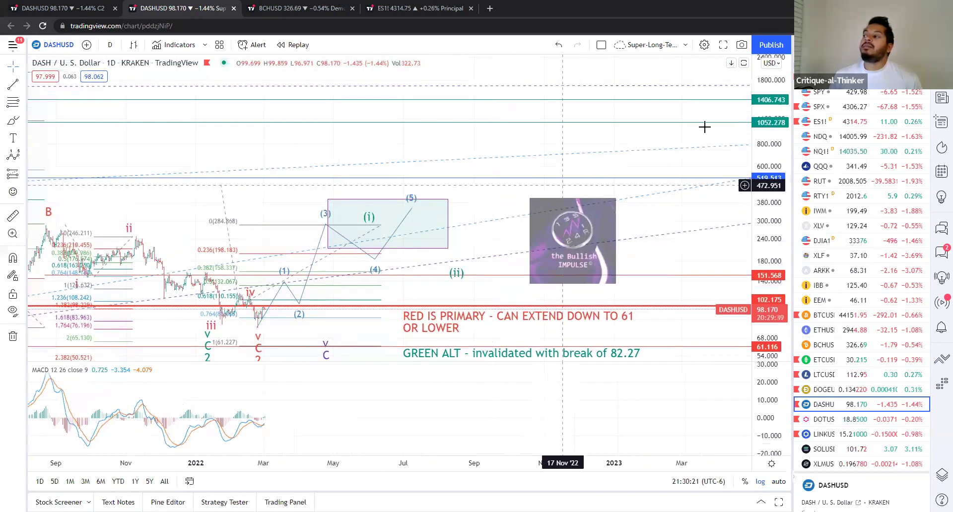
pyautogui.moveTo(763, 168); pyautogui.dragTo(495, 263)
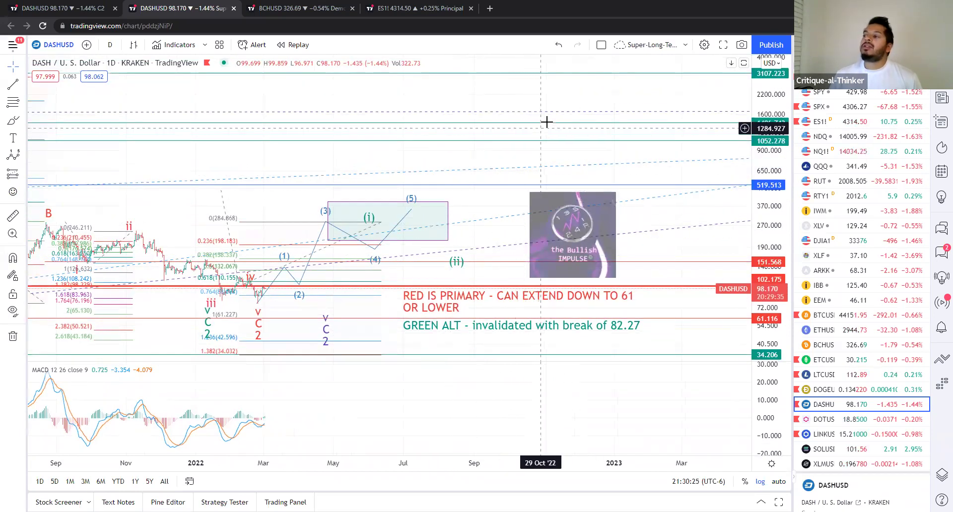
pyautogui.scroll(-1, 580, 102)
pyautogui.scroll(-2, 581, 101)
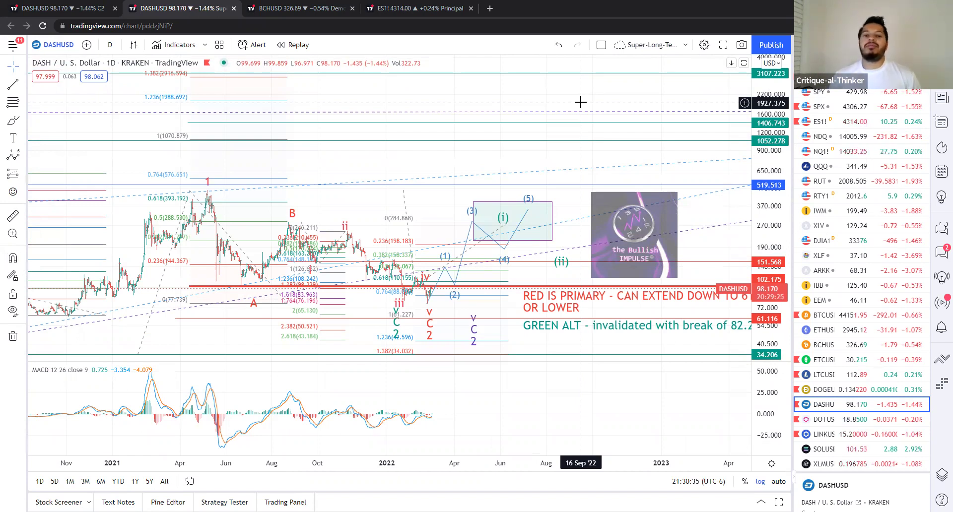
pyautogui.moveTo(532, 160); pyautogui.dragTo(550, 119)
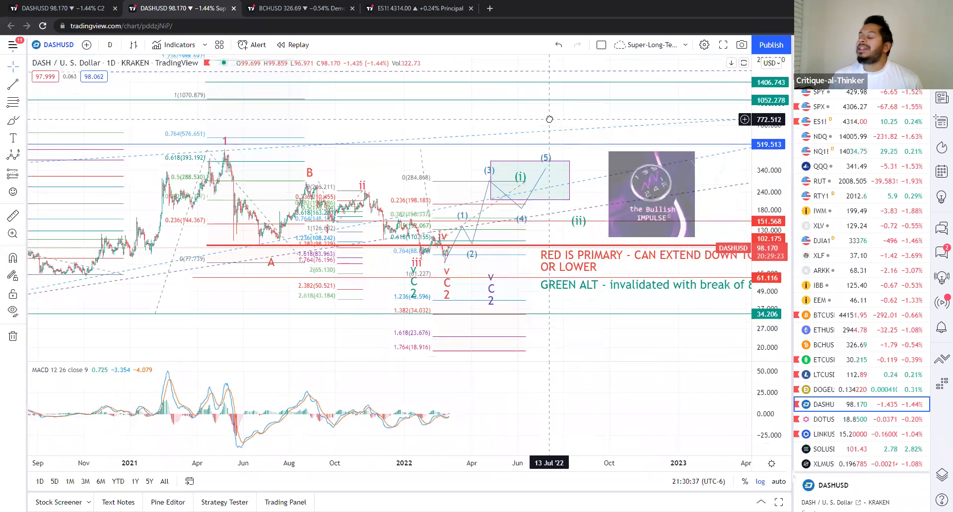